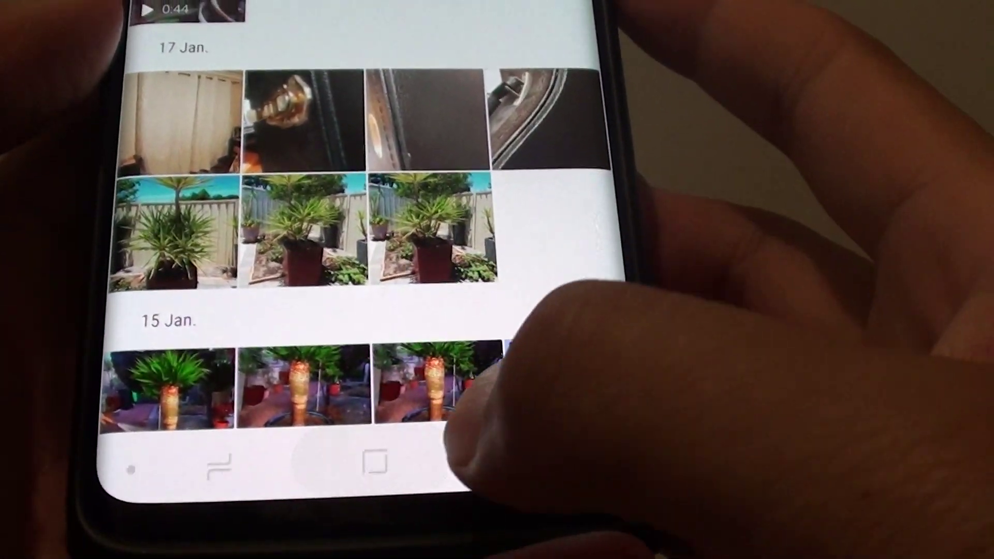
Go to the phone's home screen, then reopen Gallery's Pictures tab.
left_click(385, 450)
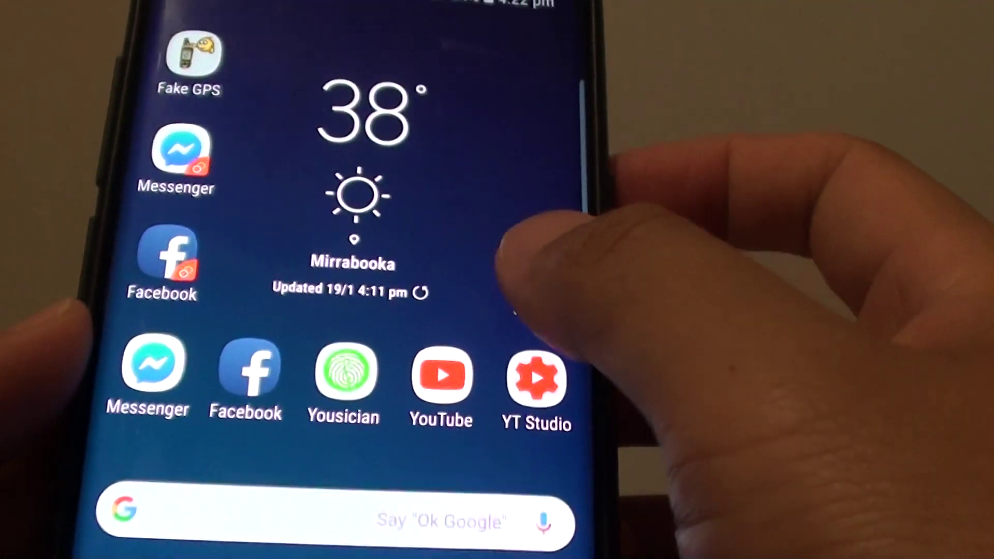
left_click(583, 16)
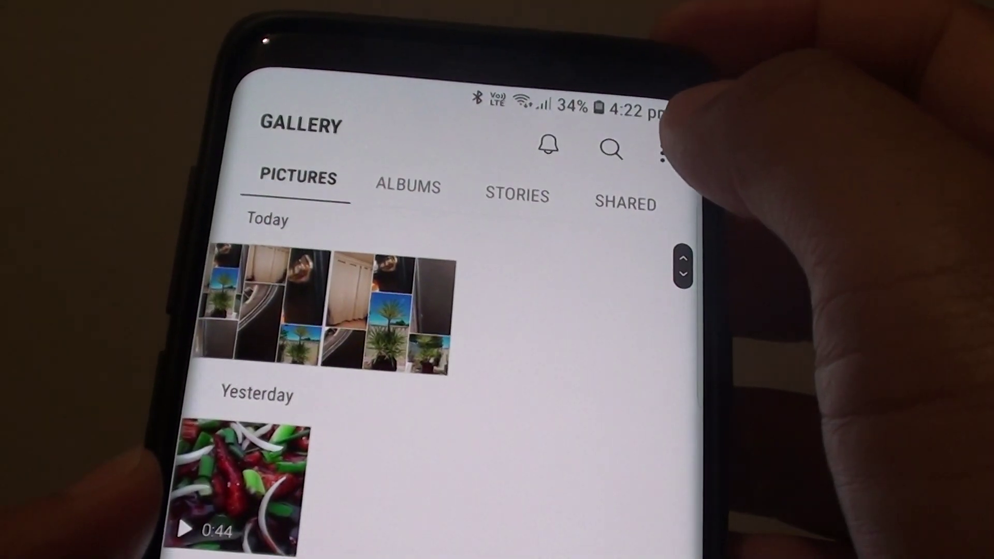
Play a slideshow of all pictures from the options menu, then stop it.
left_click(653, 143)
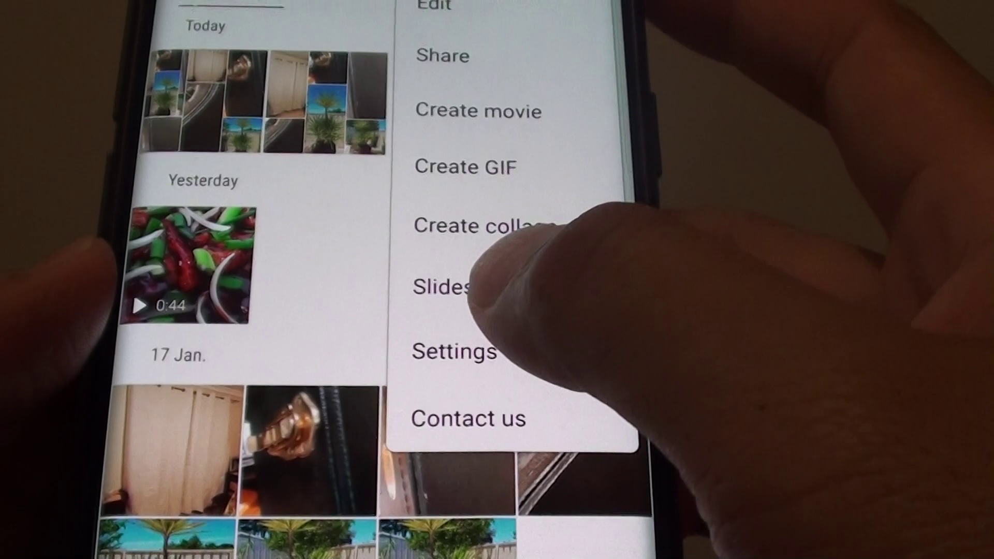
left_click(466, 292)
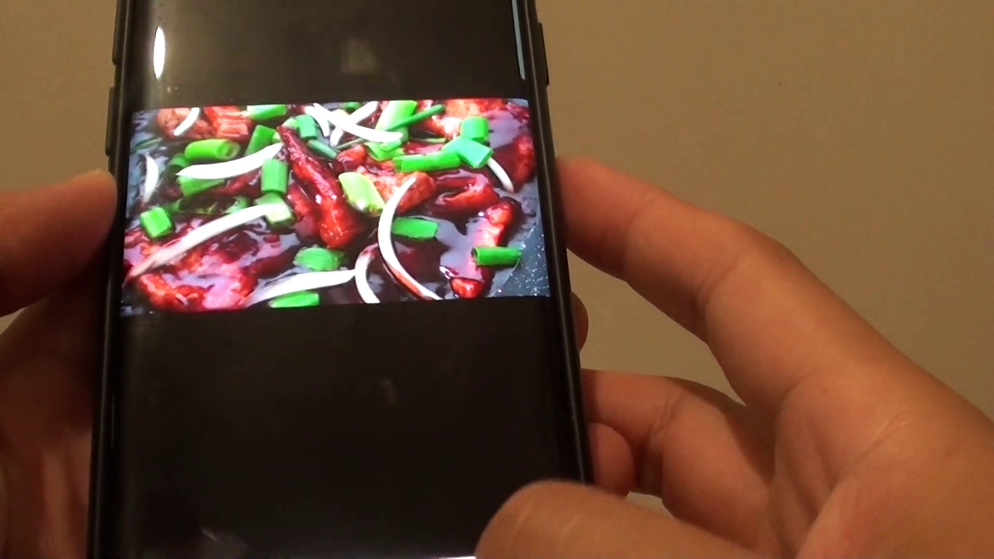
left_click(536, 234)
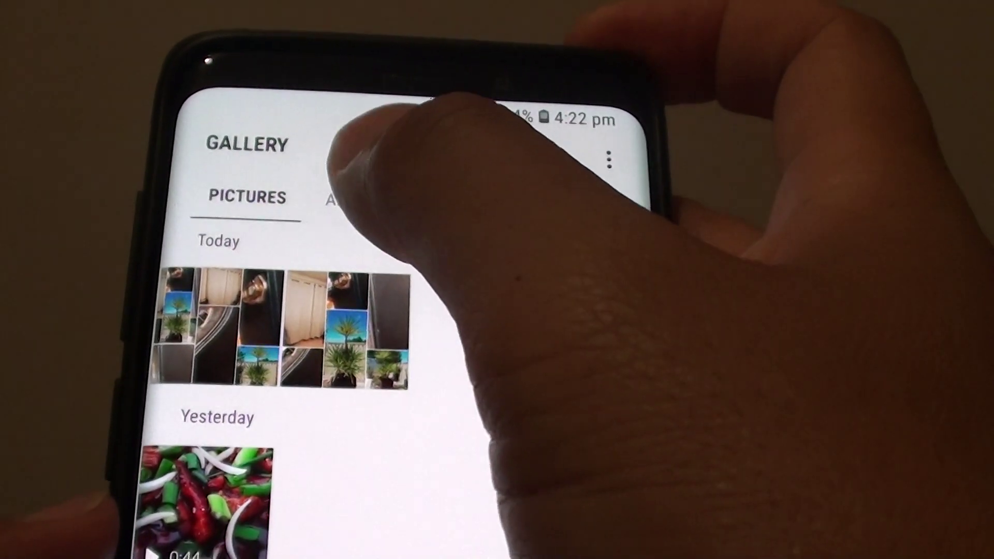
Switch to the Albums tab to view the photo albums.
left_click(346, 201)
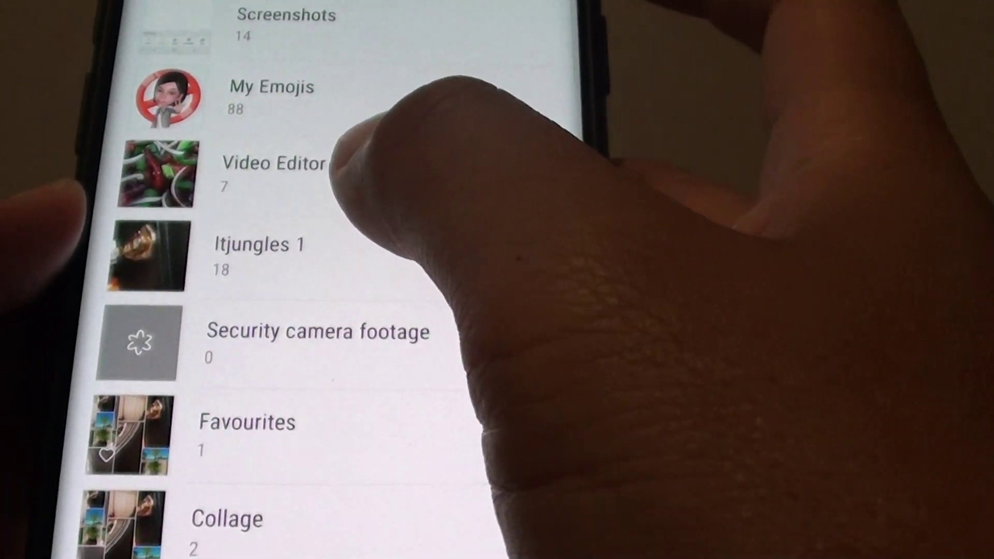